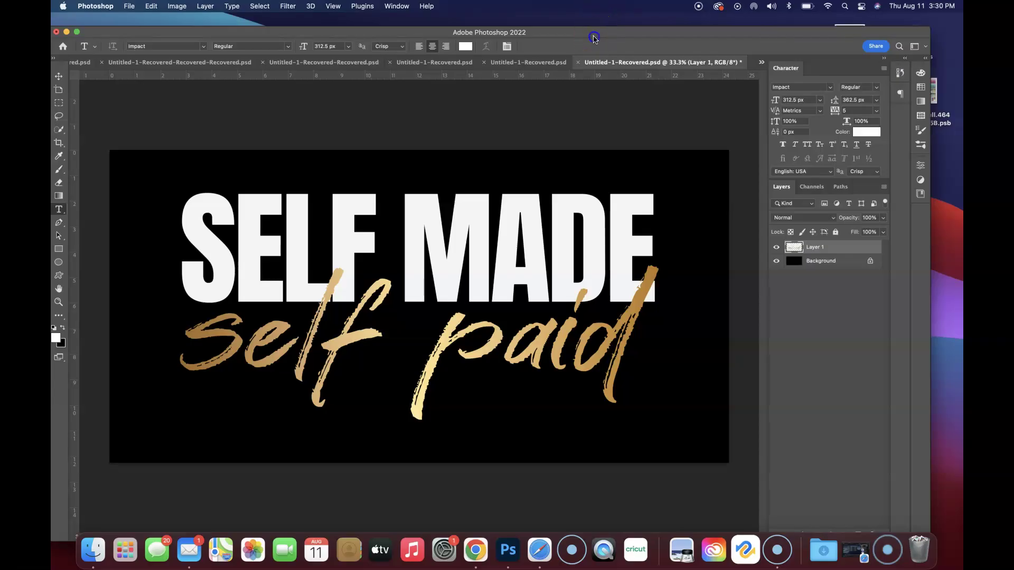
Nudge the Photoshop window with the SELF MADE design slightly to the right
{"action": "left_click_drag", "start_coordinate": [594, 38], "coordinate": [616, 35]}
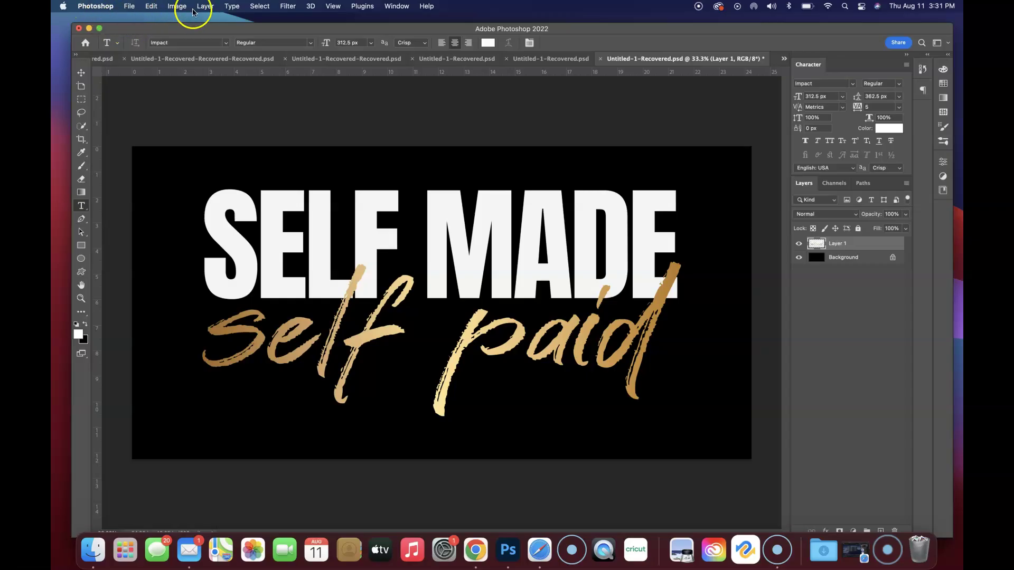
Minimize Photoshop, switch to Finder, then restore the SELF MADE design window from the Dock
{"action": "left_click", "coordinate": [89, 28]}
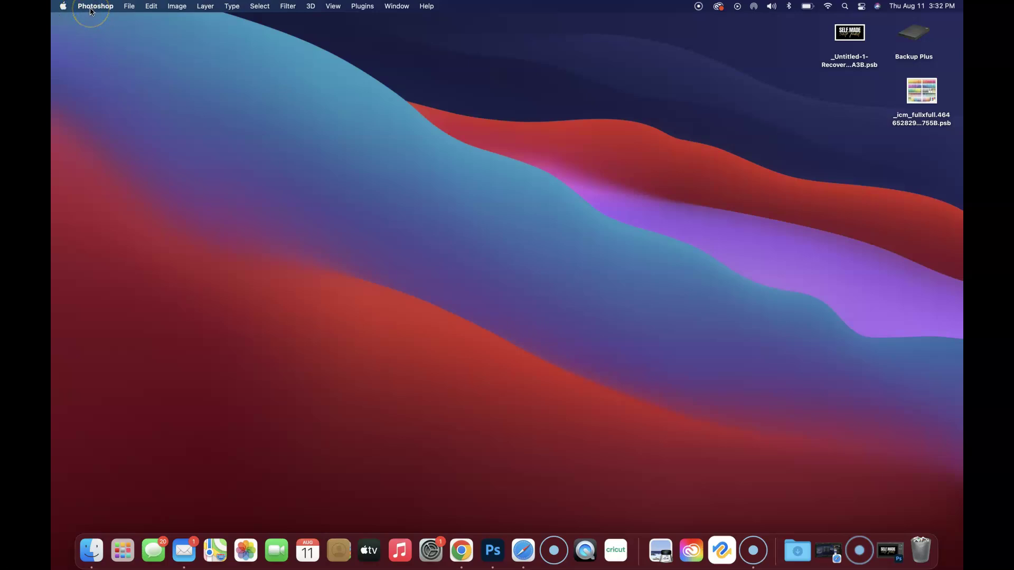
{"action": "left_click", "coordinate": [188, 65]}
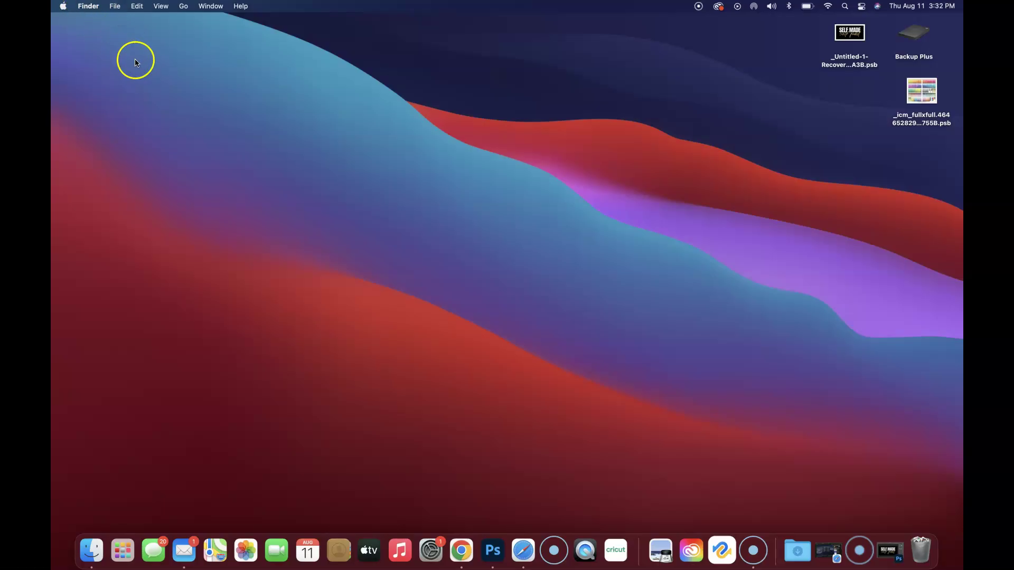
{"action": "left_click", "coordinate": [449, 125]}
{"action": "left_click", "coordinate": [492, 550]}
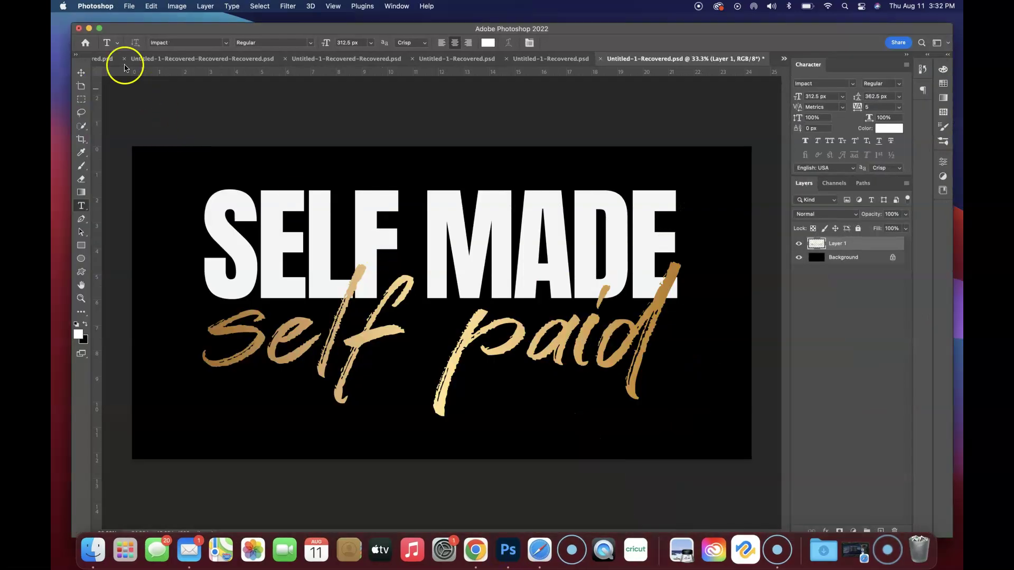
In File Handling preferences, keep previews at Always Save and set recovery auto-save to 5 Minutes
{"action": "left_click", "coordinate": [97, 6]}
{"action": "mouse_move", "coordinate": [103, 43]}
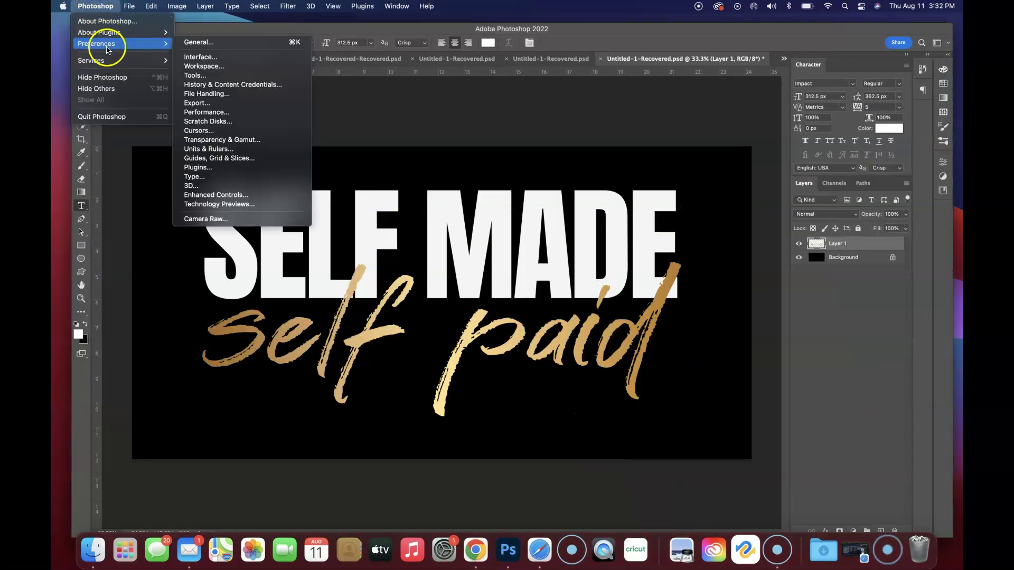
{"action": "left_click", "coordinate": [218, 95]}
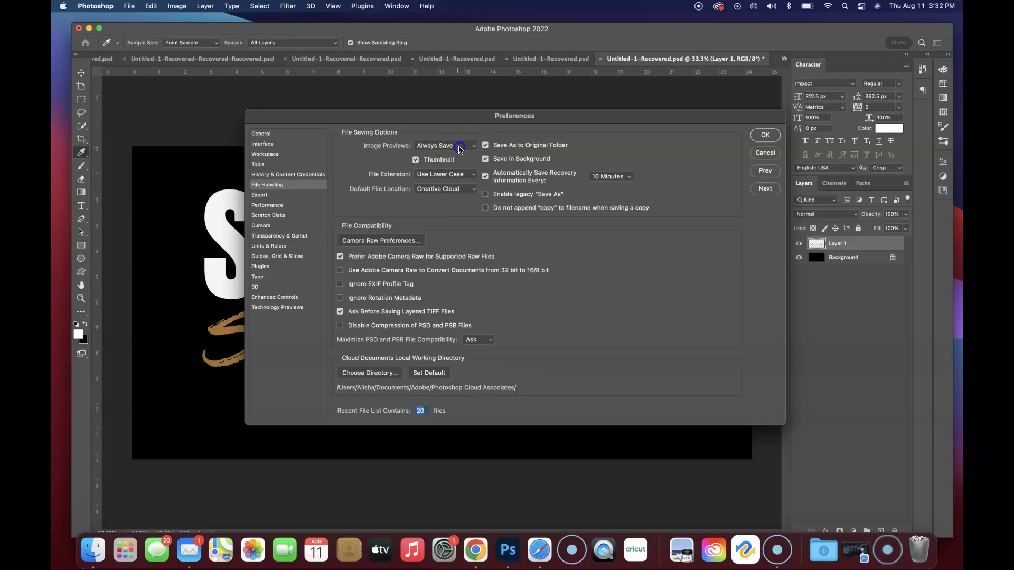
{"action": "left_click", "coordinate": [459, 148]}
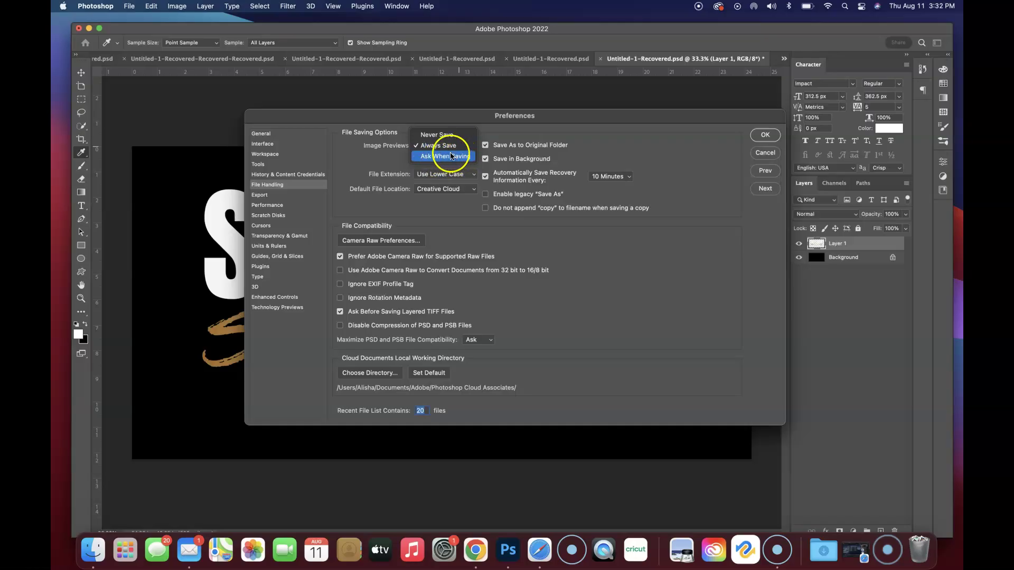
{"action": "left_click", "coordinate": [447, 147]}
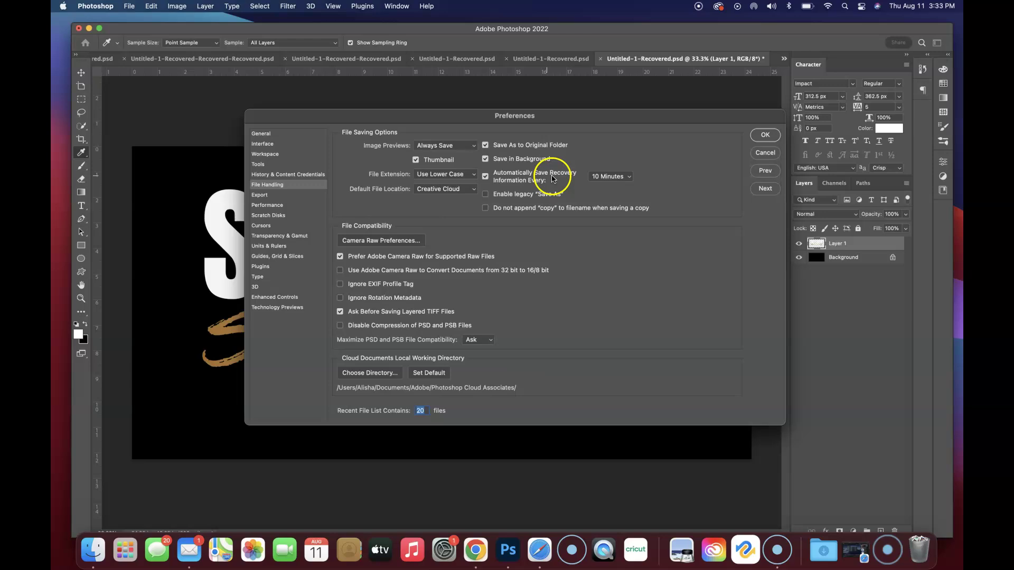
{"action": "left_click", "coordinate": [602, 182]}
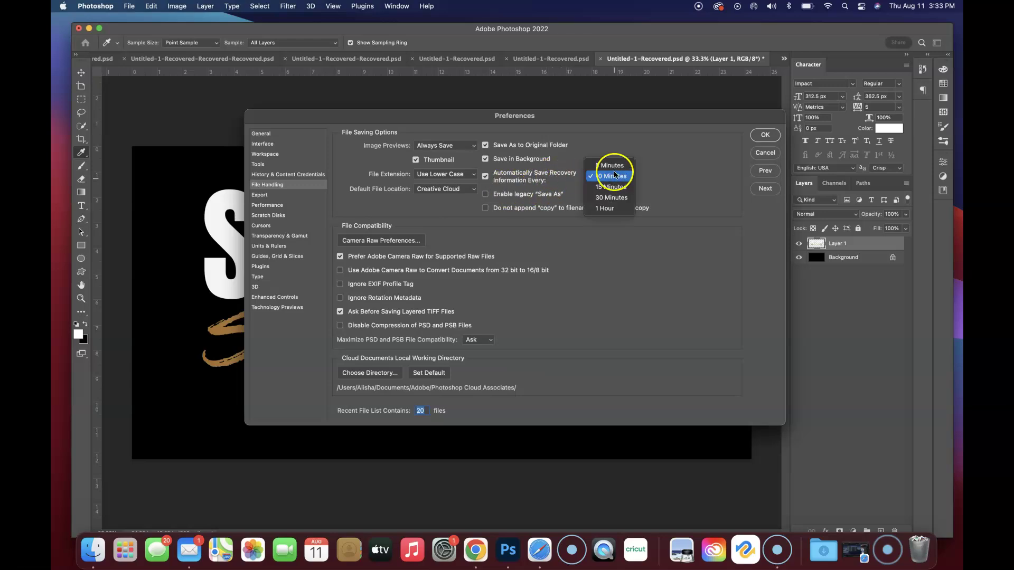
{"action": "left_click", "coordinate": [610, 165]}
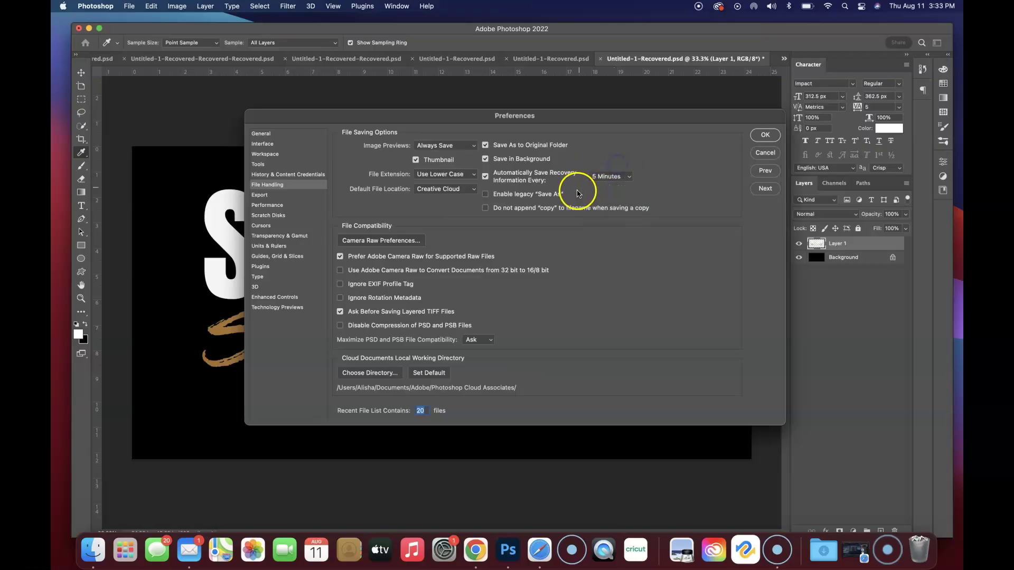
{"action": "left_click", "coordinate": [765, 135]}
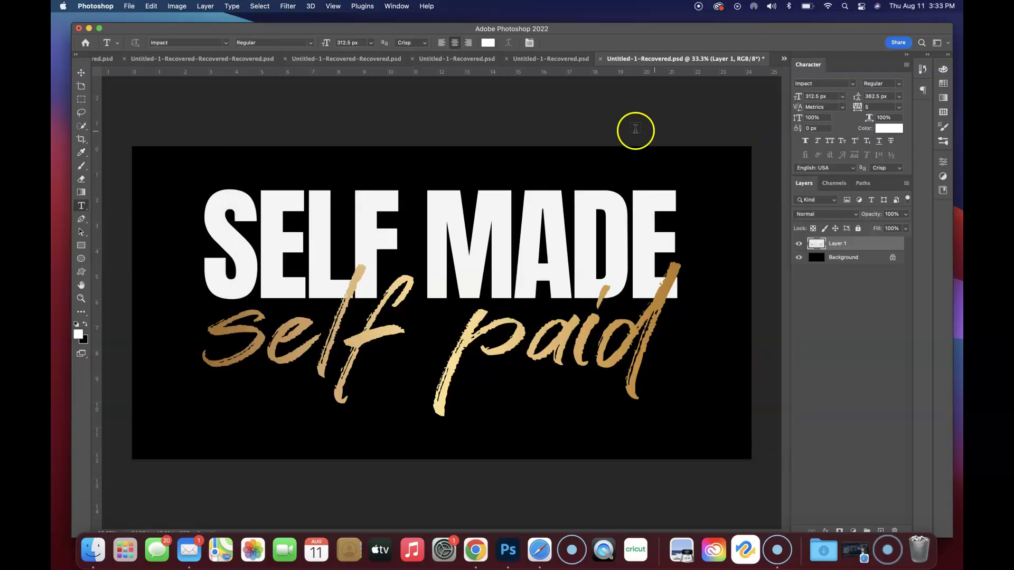
{"action": "left_click", "coordinate": [154, 19]}
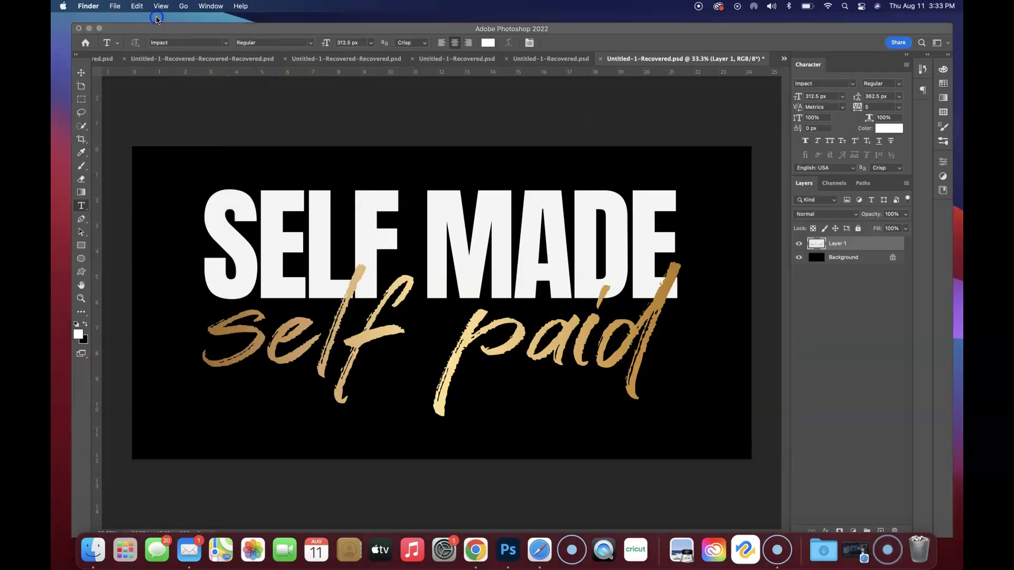
{"action": "left_click", "coordinate": [237, 21]}
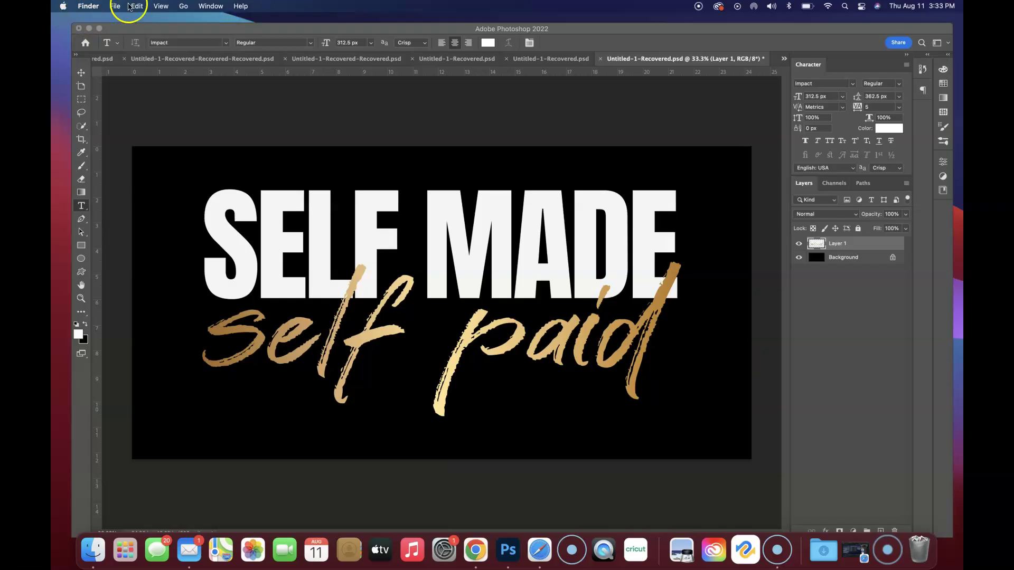
{"action": "left_click", "coordinate": [183, 7]}
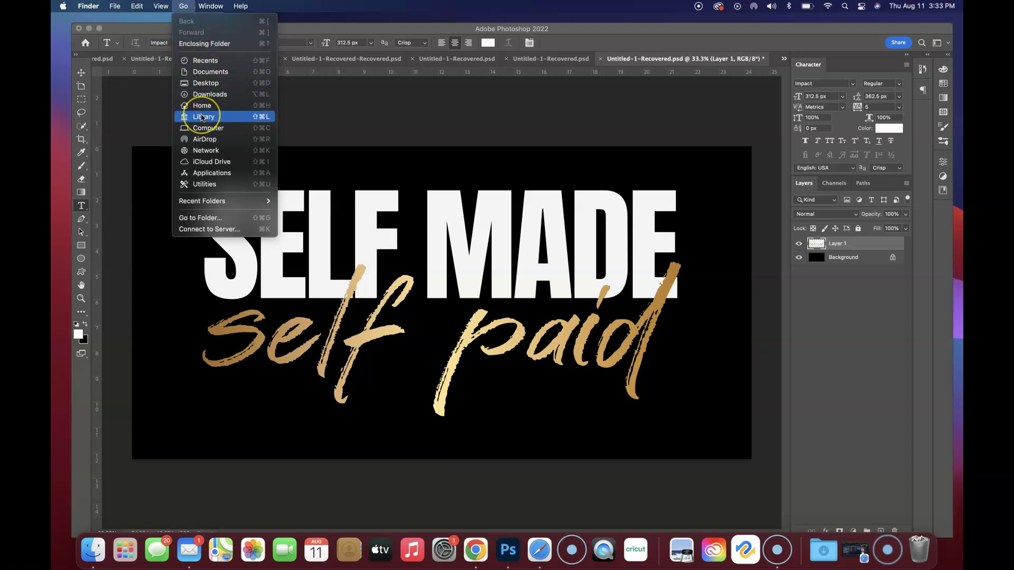
{"action": "left_click", "coordinate": [183, 8]}
{"action": "left_click", "coordinate": [183, 6]}
{"action": "left_click", "coordinate": [203, 219]}
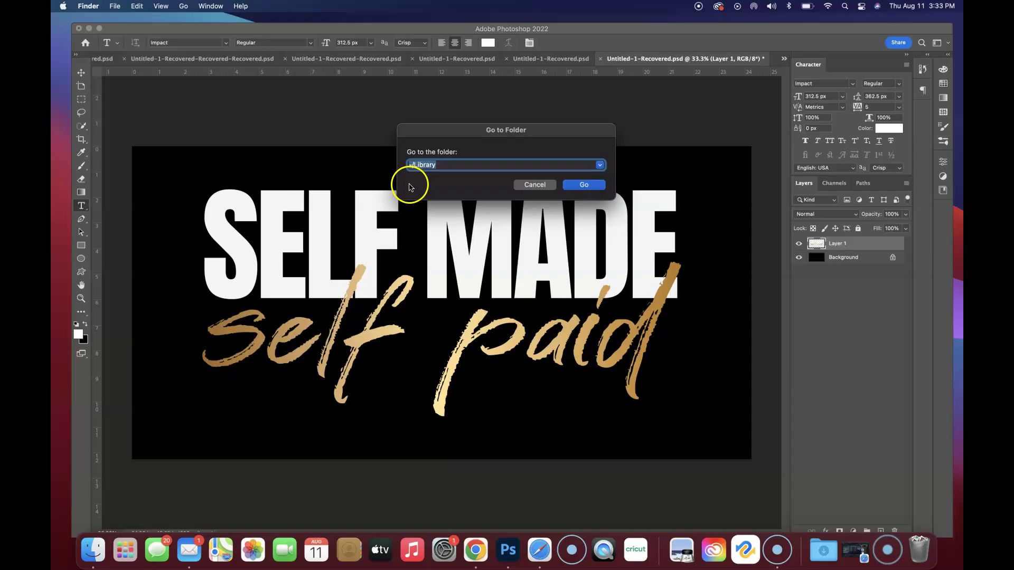
{"action": "left_click", "coordinate": [583, 185]}
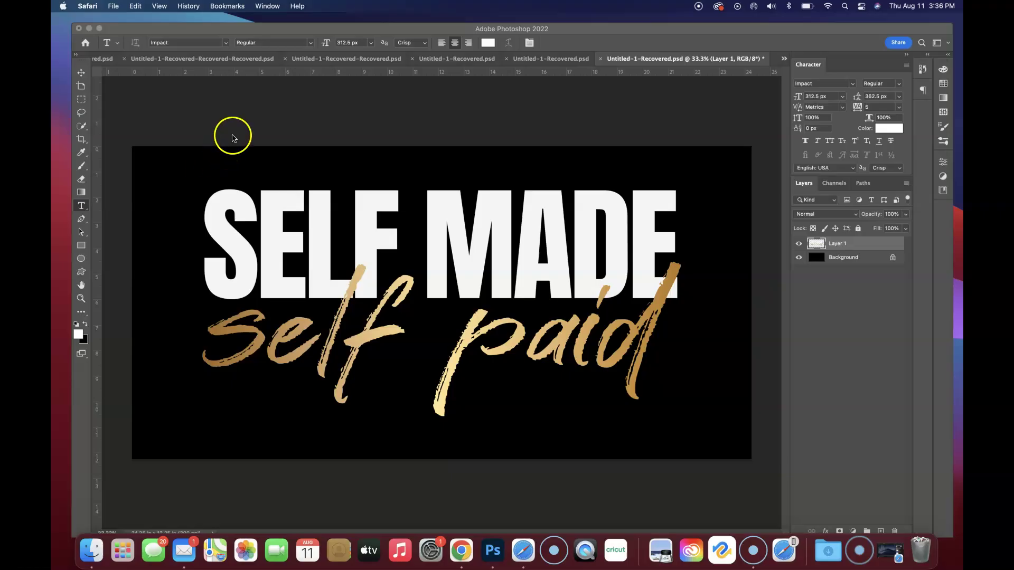
{"action": "left_click", "coordinate": [120, 19]}
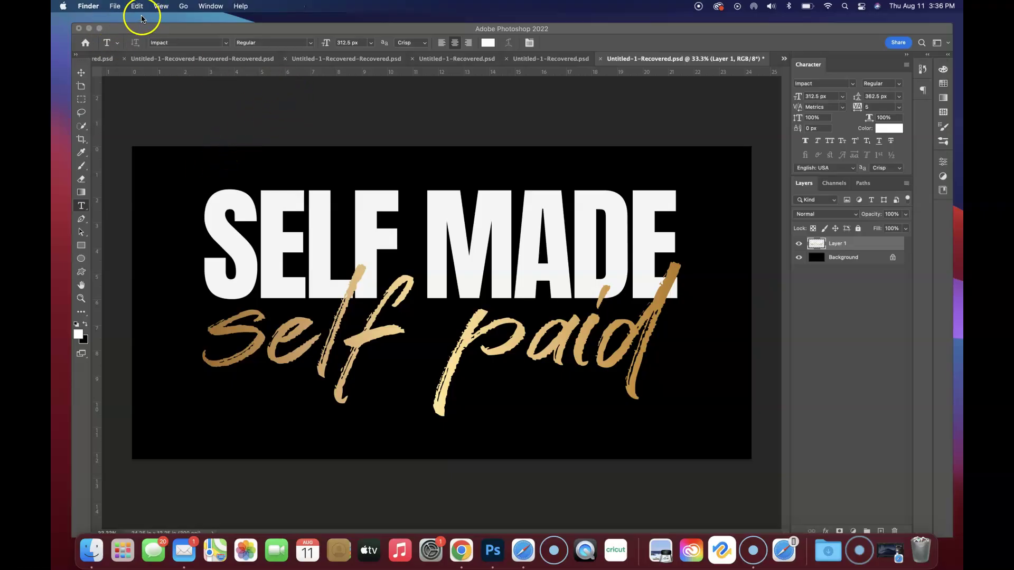
Minimize Photoshop, open the home folder via Finder's Go menu, and add Library to the sidebar
{"action": "left_click", "coordinate": [89, 28]}
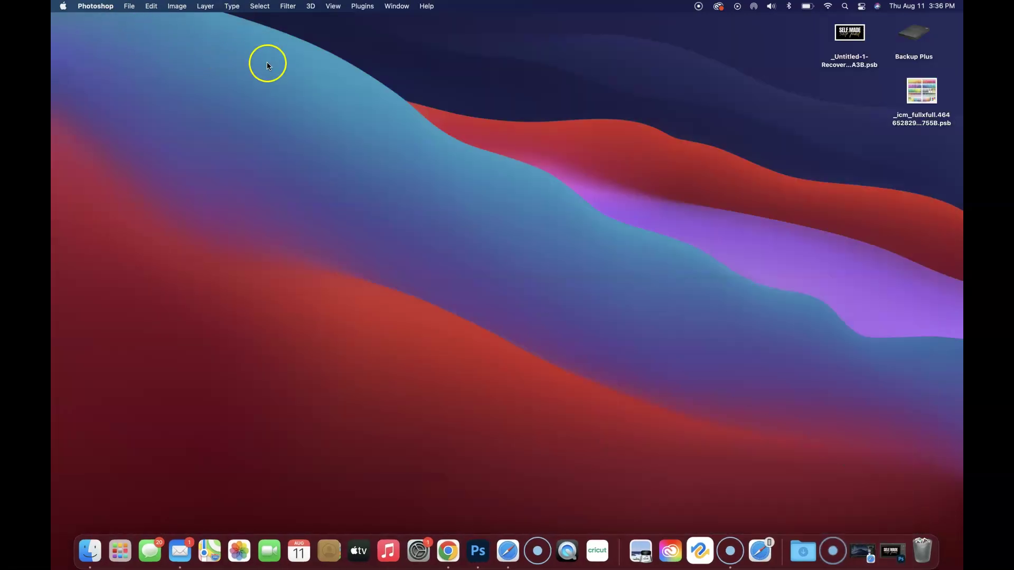
{"action": "left_click", "coordinate": [258, 79]}
{"action": "left_click", "coordinate": [210, 78]}
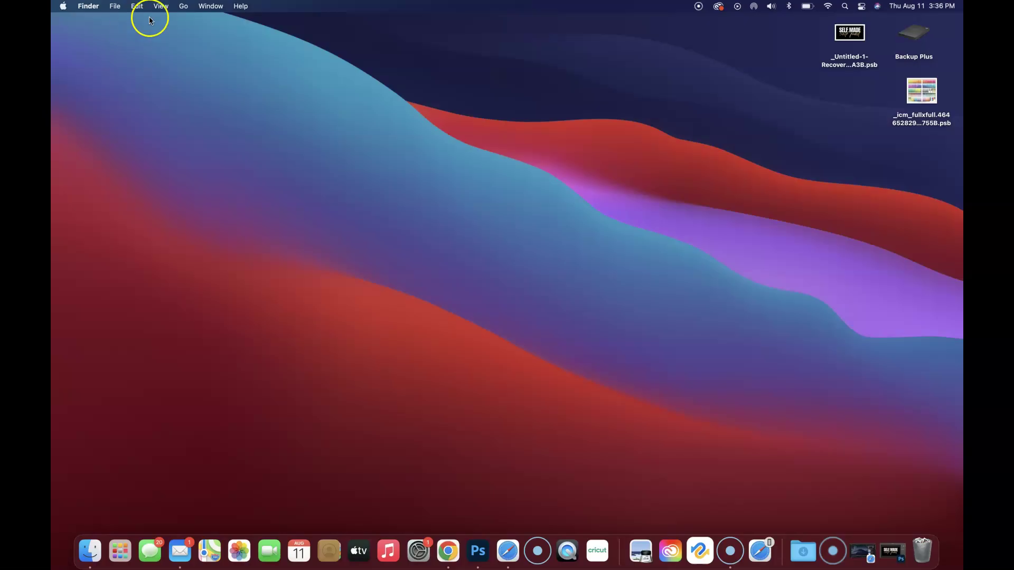
{"action": "left_click", "coordinate": [182, 7]}
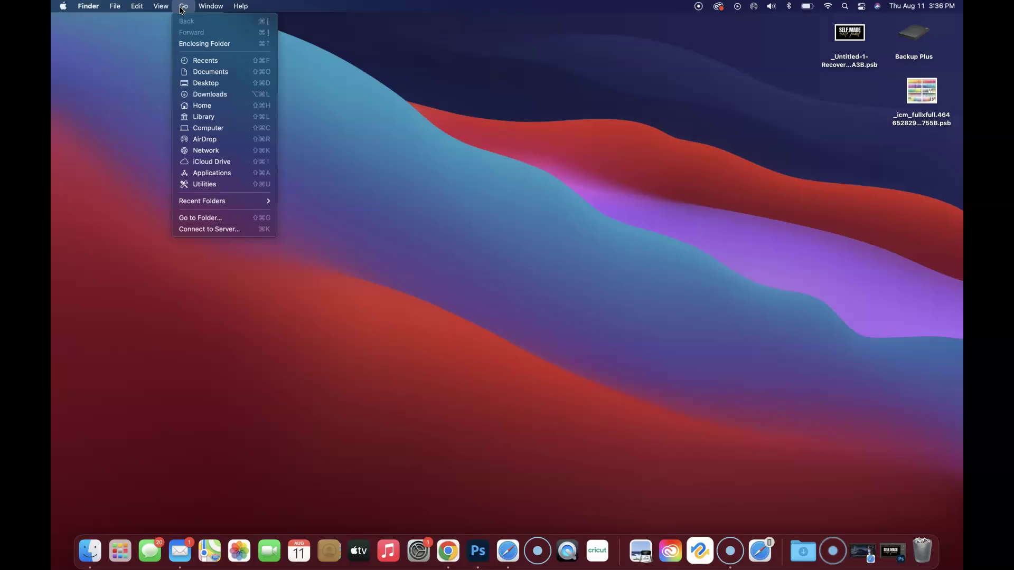
{"action": "left_click", "coordinate": [227, 105]}
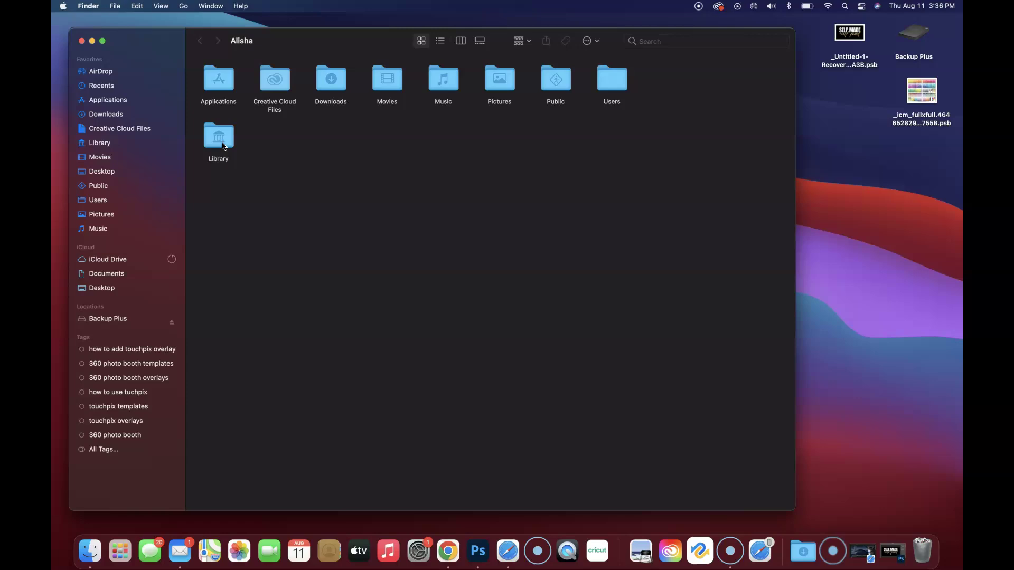
{"action": "left_click_drag", "start_coordinate": [221, 137], "coordinate": [267, 142]}
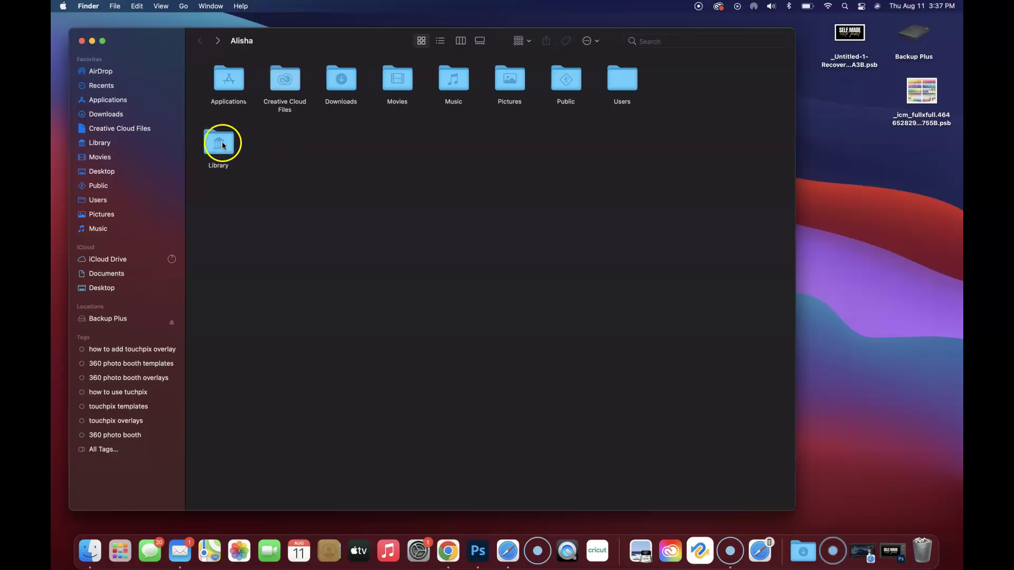
Drill into Library › Application Support › Adobe › Adobe Photoshop 2021
{"action": "double_click", "coordinate": [222, 142]}
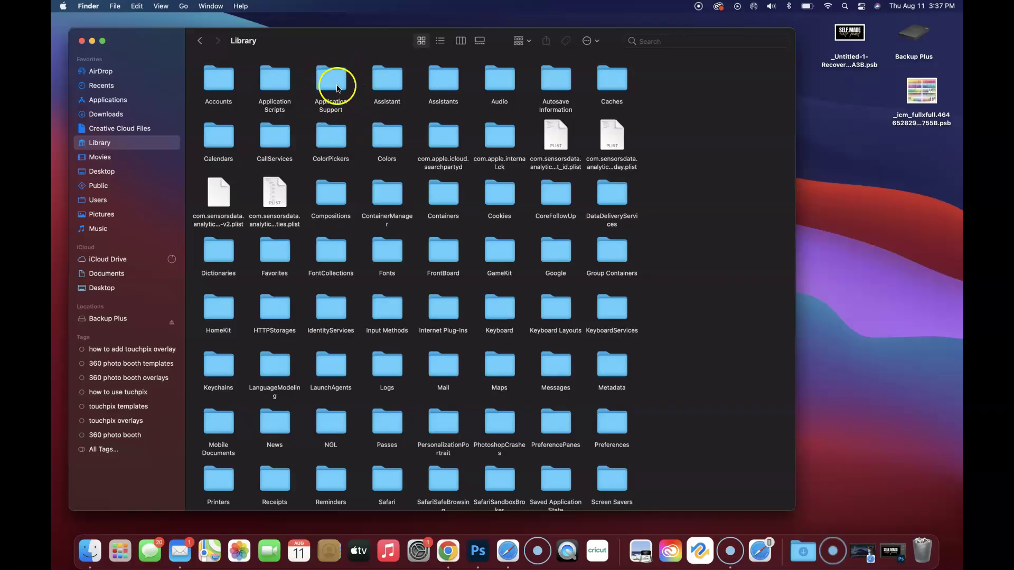
{"action": "double_click", "coordinate": [336, 85]}
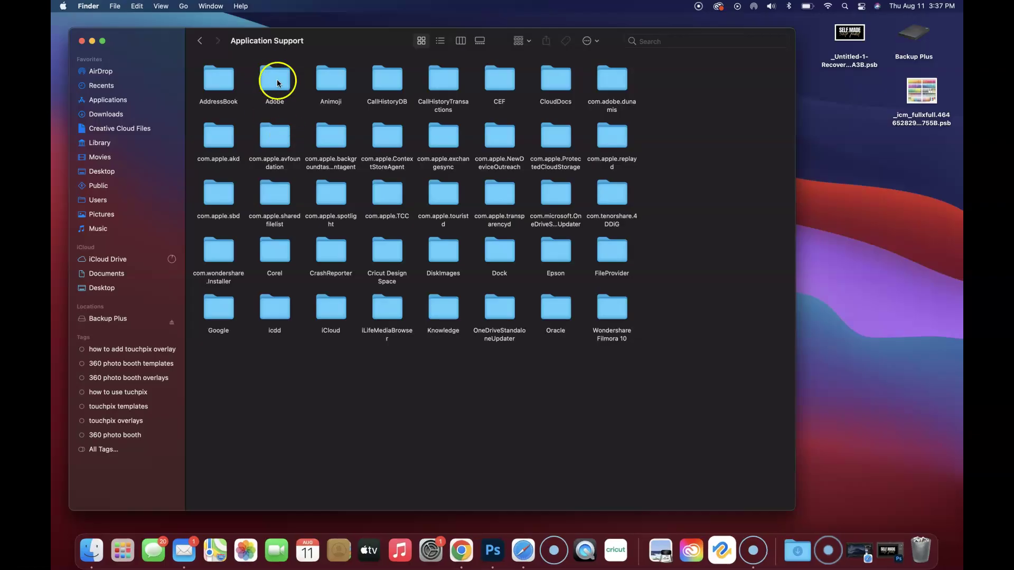
{"action": "double_click", "coordinate": [277, 79]}
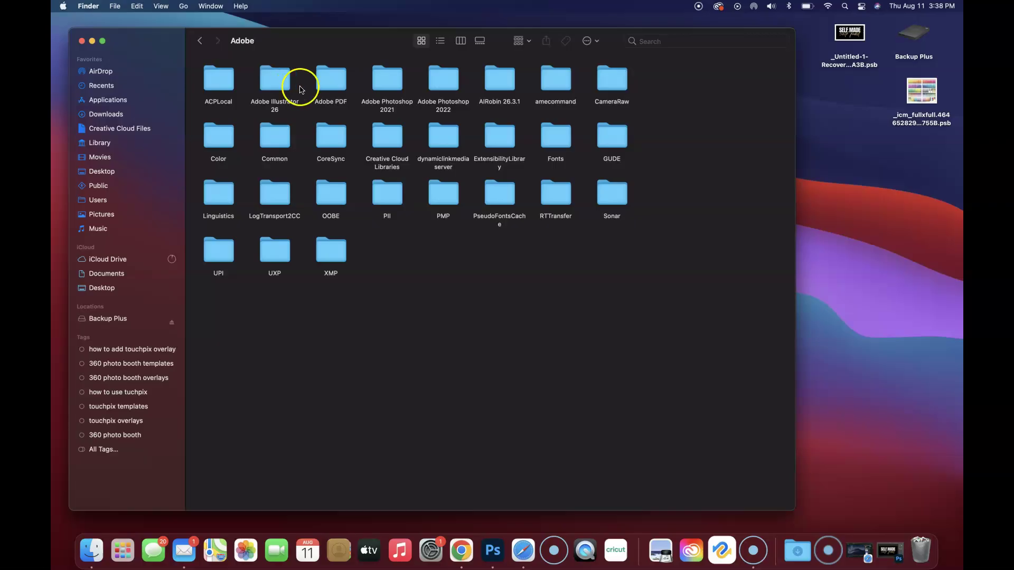
{"action": "left_click", "coordinate": [397, 88]}
{"action": "double_click", "coordinate": [397, 88]}
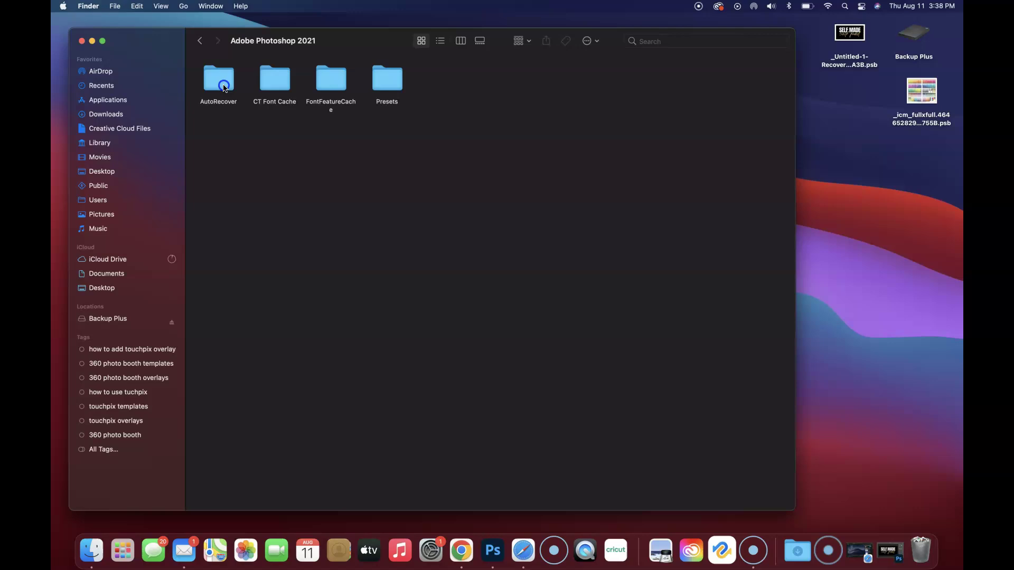
Open the AutoRecover folder showing the .psb autosaves, then bring Photoshop back from the Dock
{"action": "double_click", "coordinate": [223, 88]}
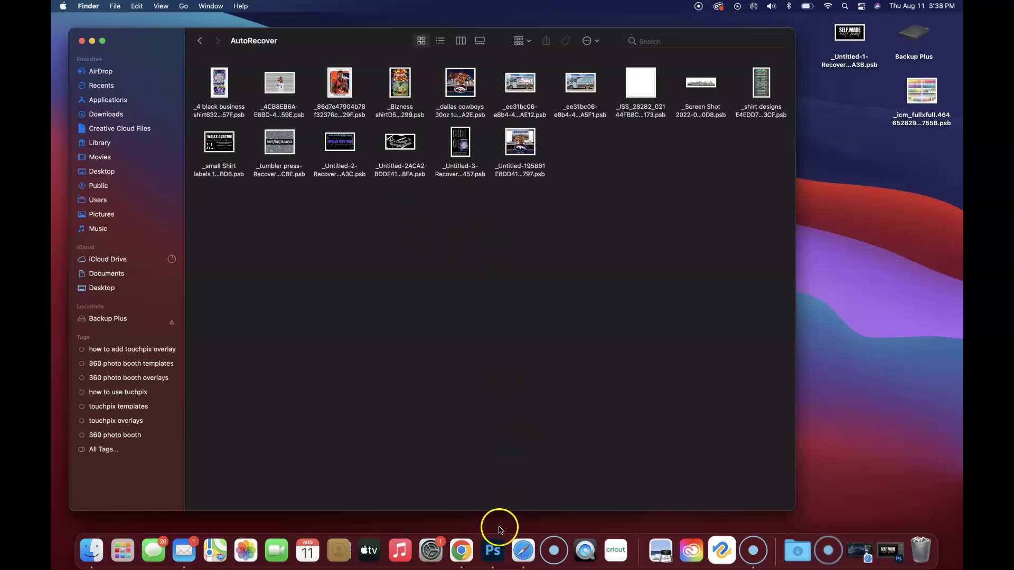
{"action": "left_click", "coordinate": [494, 551]}
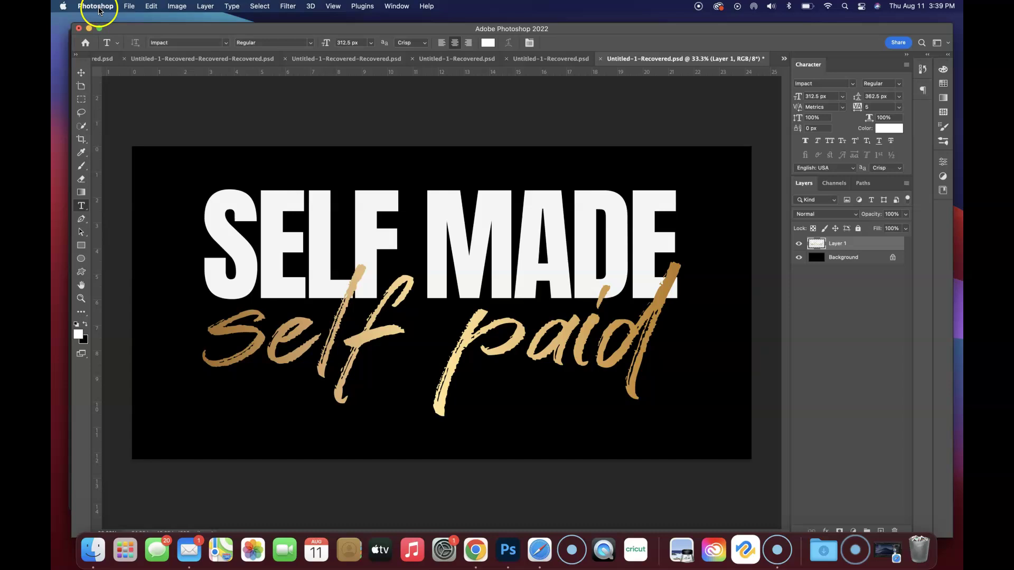
{"action": "left_click", "coordinate": [129, 7]}
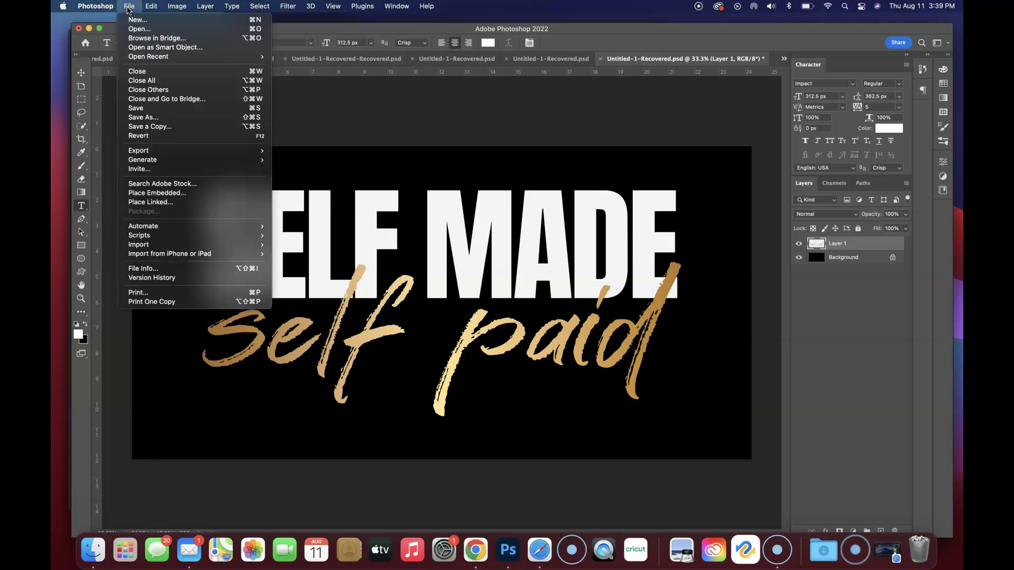
{"action": "mouse_move", "coordinate": [148, 57]}
{"action": "left_click", "coordinate": [90, 30]}
{"action": "left_click", "coordinate": [90, 30]}
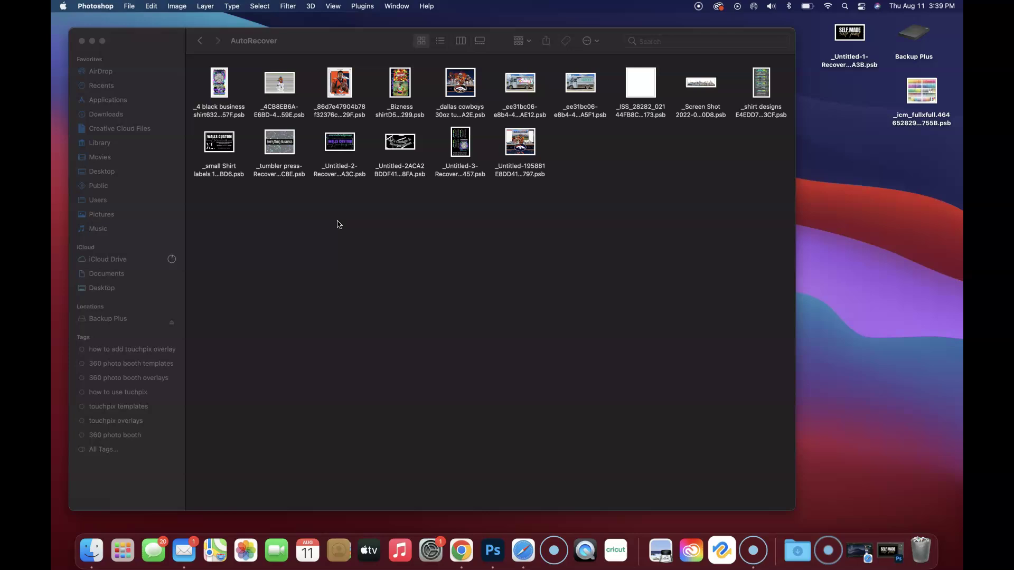
Select all 16 AutoRecover .psb files, place them on the desktop, and minimize the Finder window
{"action": "left_click", "coordinate": [340, 218]}
{"action": "left_click_drag", "start_coordinate": [553, 200], "coordinate": [200, 74]}
{"action": "left_click", "coordinate": [340, 242]}
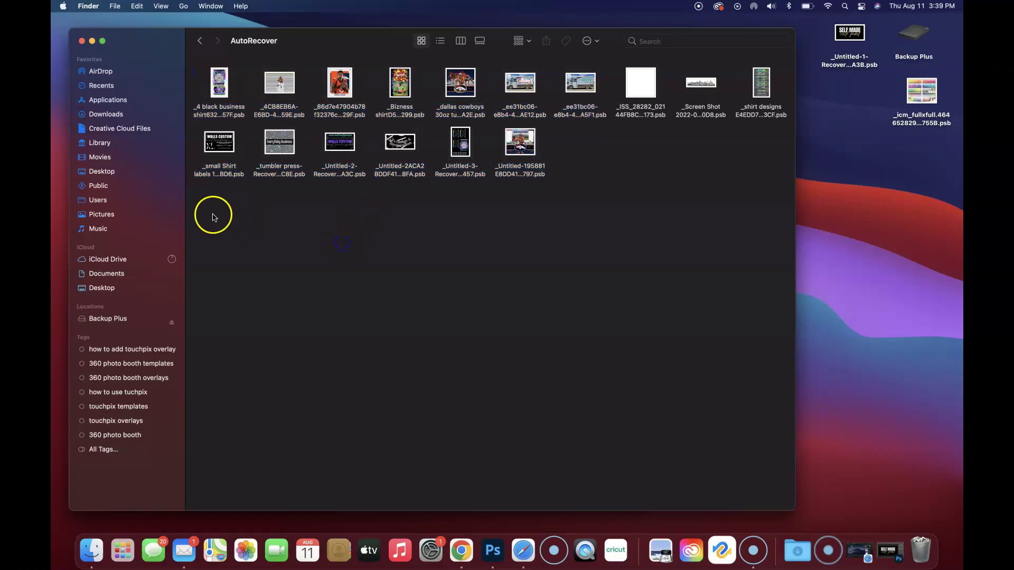
{"action": "left_click_drag", "start_coordinate": [199, 203], "coordinate": [882, 264]}
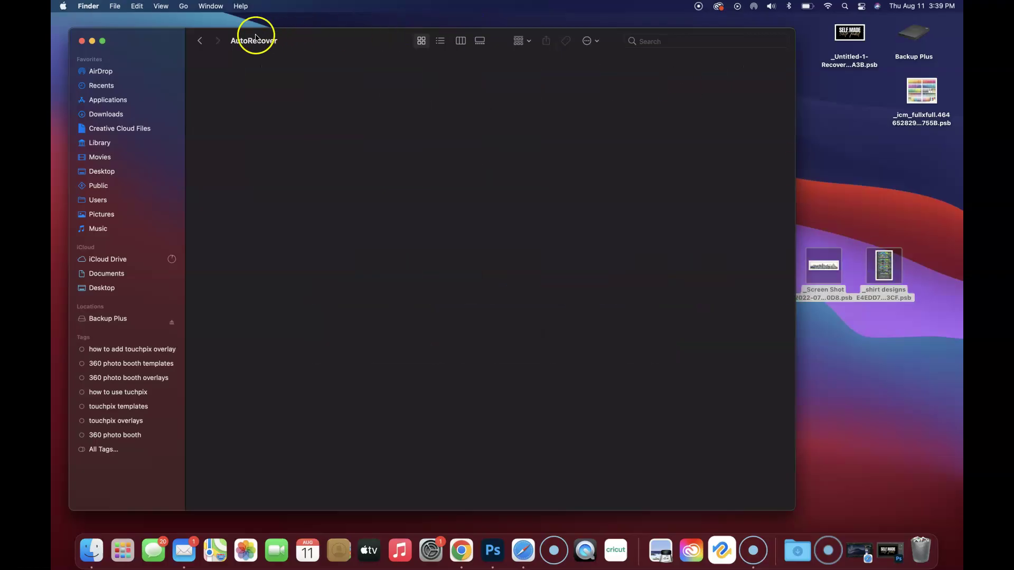
{"action": "left_click", "coordinate": [91, 41]}
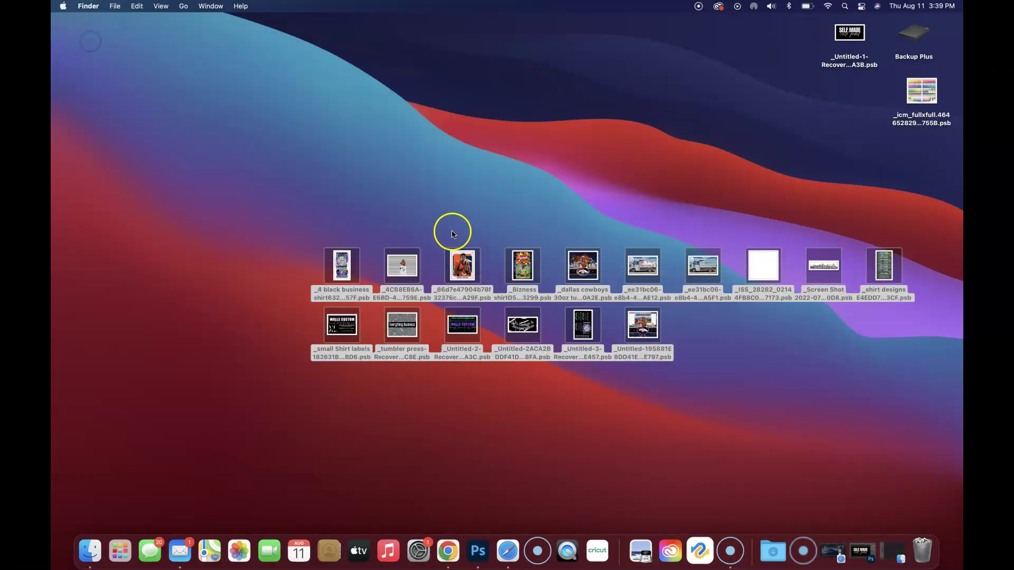
{"action": "left_click", "coordinate": [538, 194]}
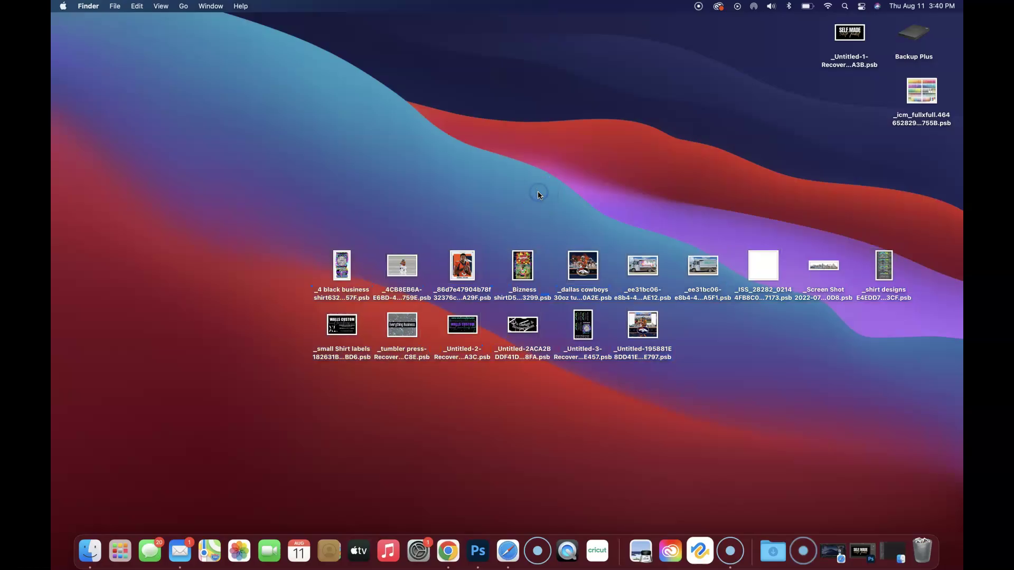
Open the dallas cowboys 30oz tumbler .psb from the desktop without updating its text layers
{"action": "double_click", "coordinate": [588, 266]}
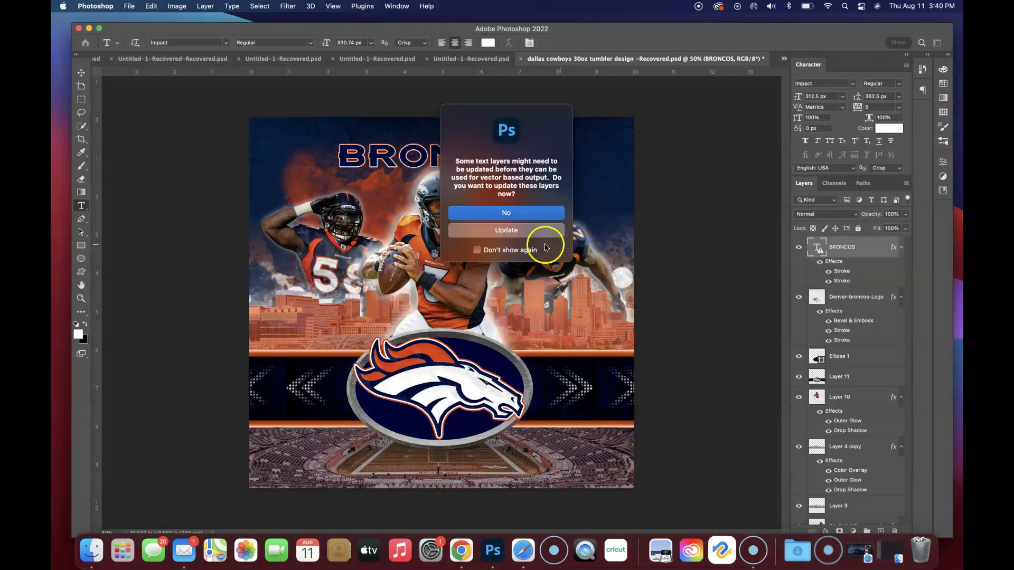
{"action": "left_click", "coordinate": [521, 214]}
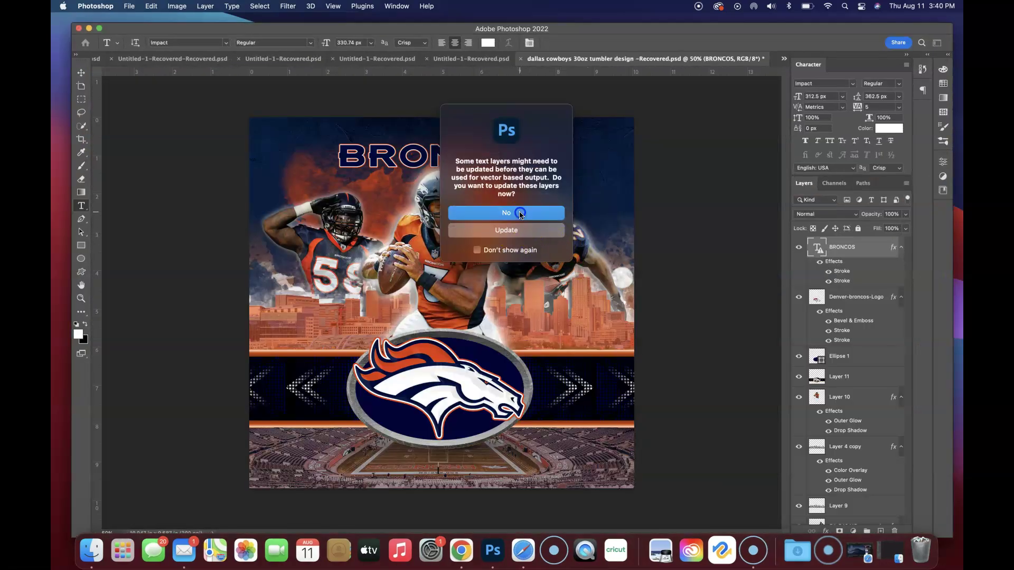